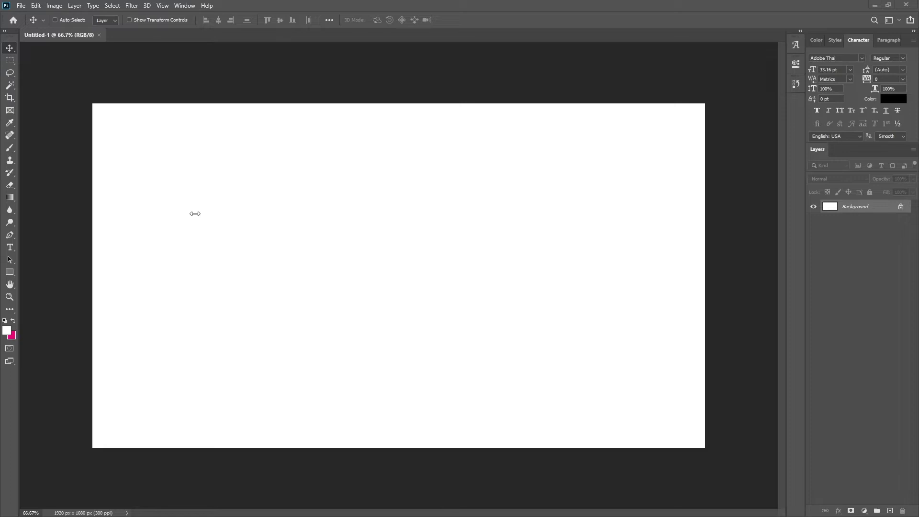
Step: Unlock the background layer and invert it to solid black with Ctrl+I
{"action": "left_click", "coordinate": [195, 213]}
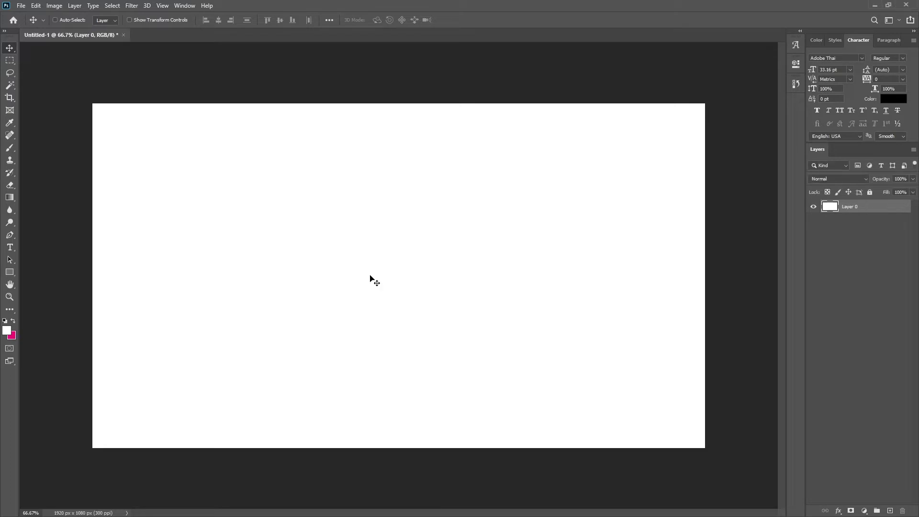
{"action": "key", "text": "ctrl+i"}
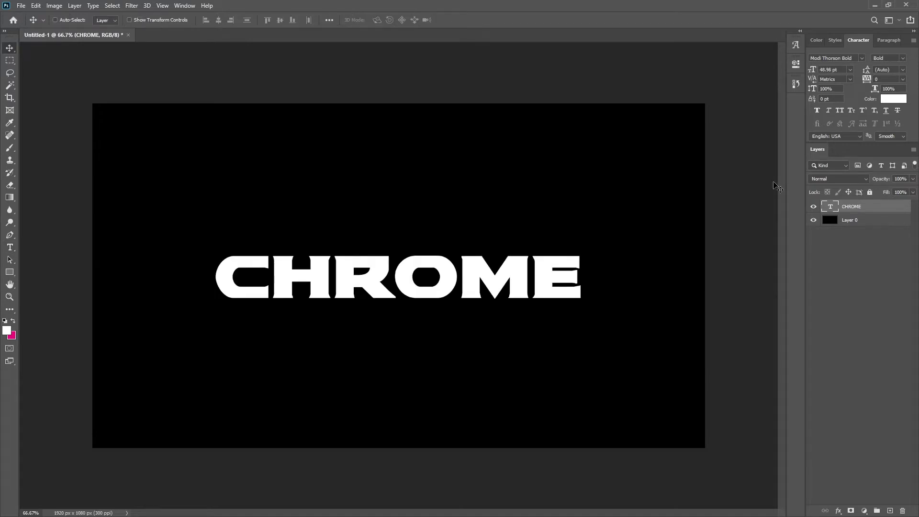
Step: Add a mid-grey Color Overlay to the CHROME text at 14% opacity
{"action": "left_click_drag", "start_coordinate": [714, 156], "coordinate": [749, 163]}
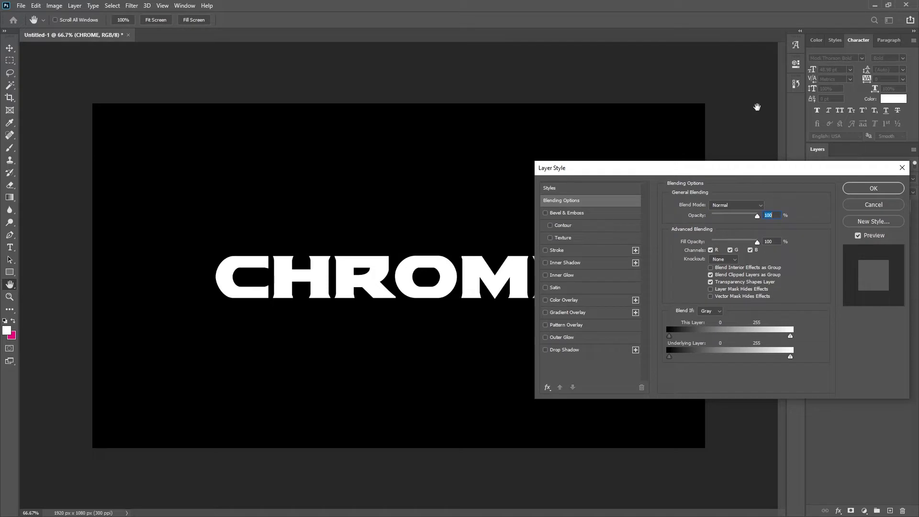
{"action": "left_click", "coordinate": [549, 188]}
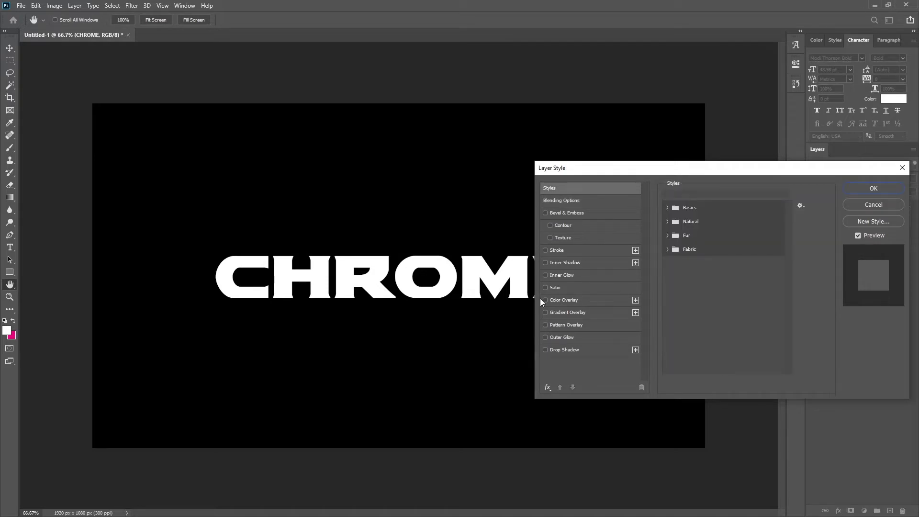
{"action": "left_click", "coordinate": [572, 300]}
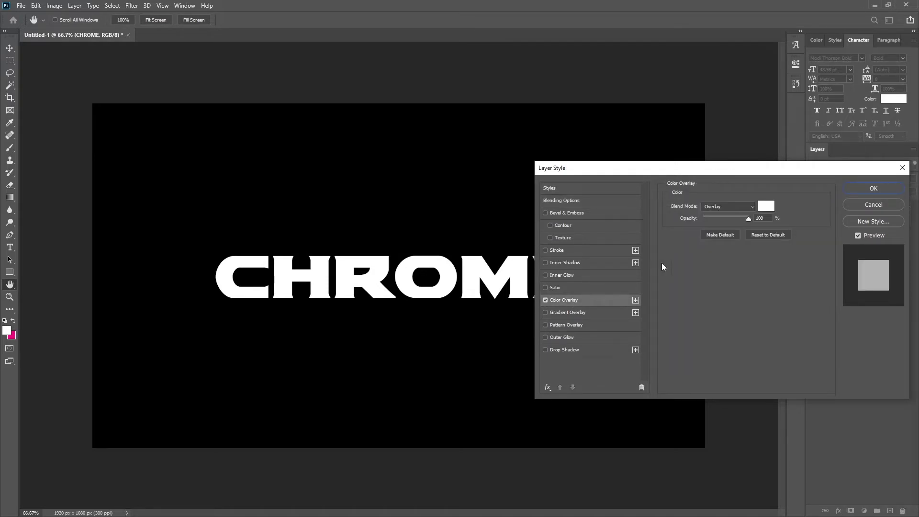
{"action": "left_click", "coordinate": [766, 206]}
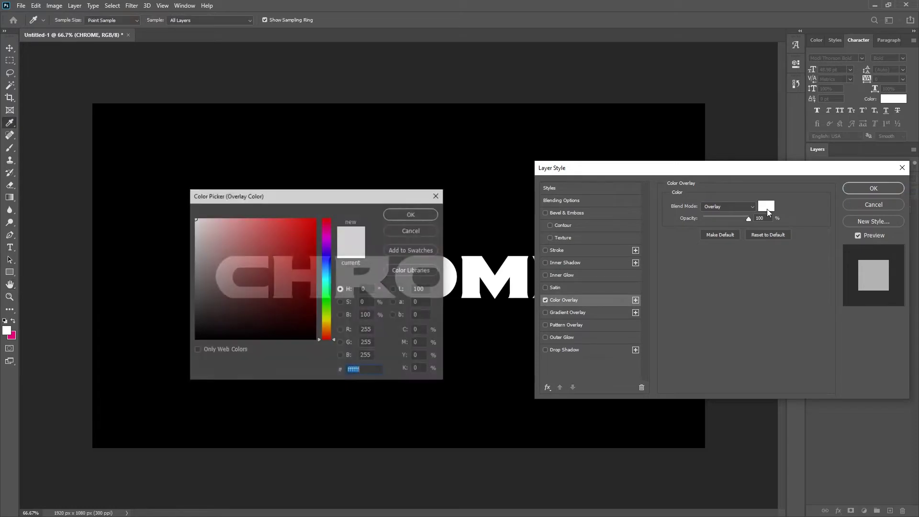
{"action": "left_click", "coordinate": [423, 216]}
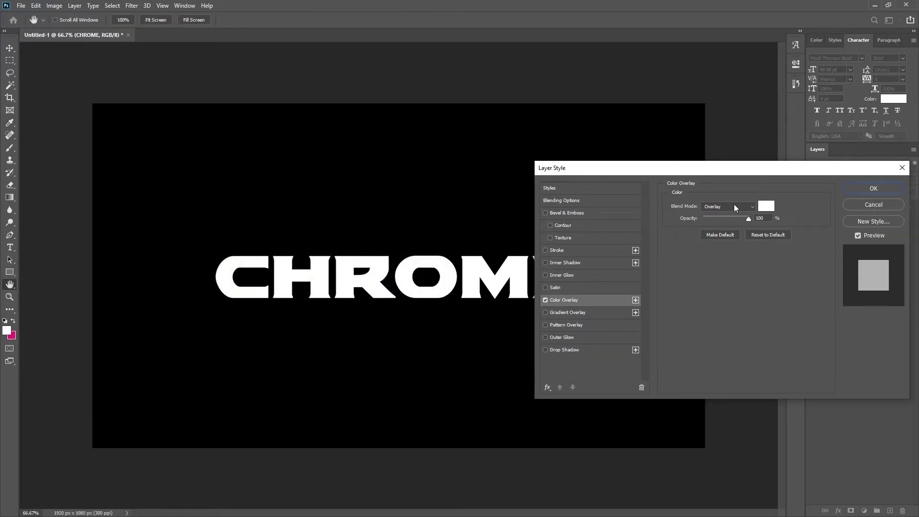
{"action": "left_click", "coordinate": [766, 206]}
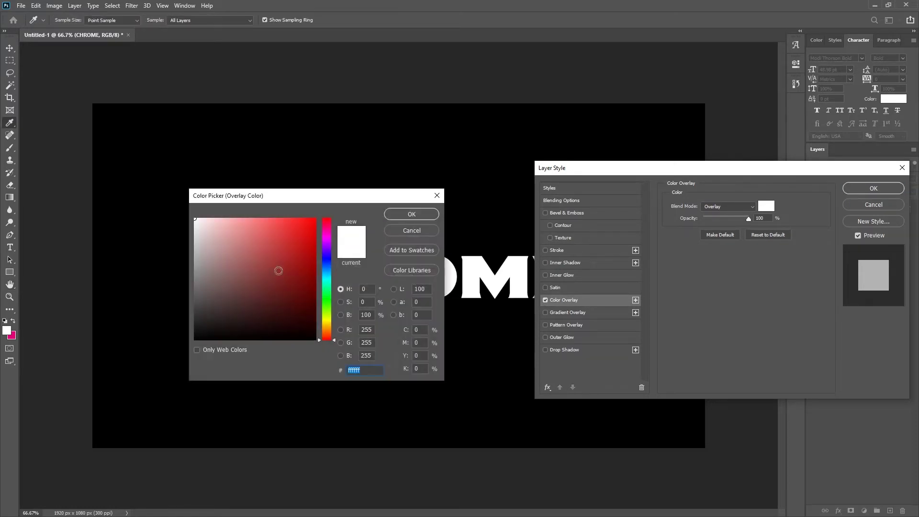
{"action": "mouse_move", "coordinate": [240, 277]}
{"action": "left_mouse_down"}
{"action": "mouse_move", "coordinate": [180, 279]}
{"action": "mouse_move", "coordinate": [183, 289]}
{"action": "mouse_move", "coordinate": [170, 273]}
{"action": "left_mouse_up"}
{"action": "key", "text": "Return"}
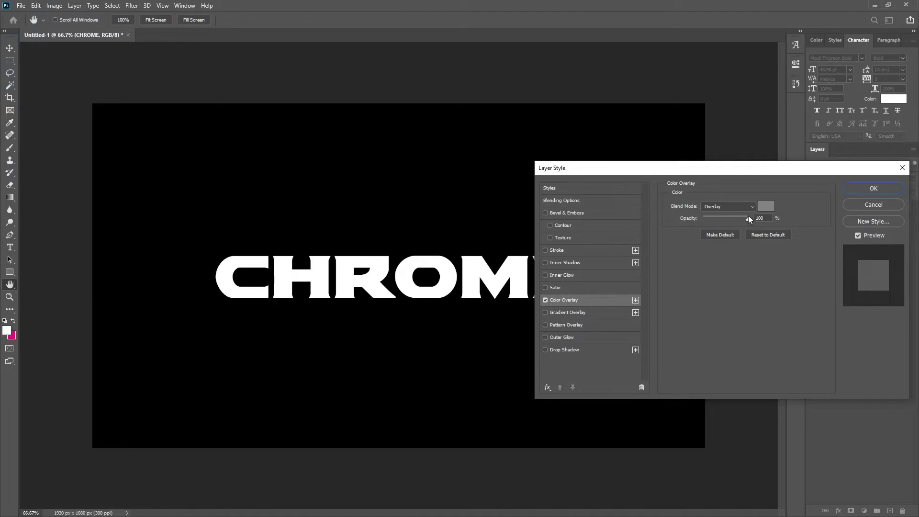
{"action": "left_click_drag", "start_coordinate": [750, 219], "coordinate": [739, 218]}
{"action": "left_click", "coordinate": [767, 220]}
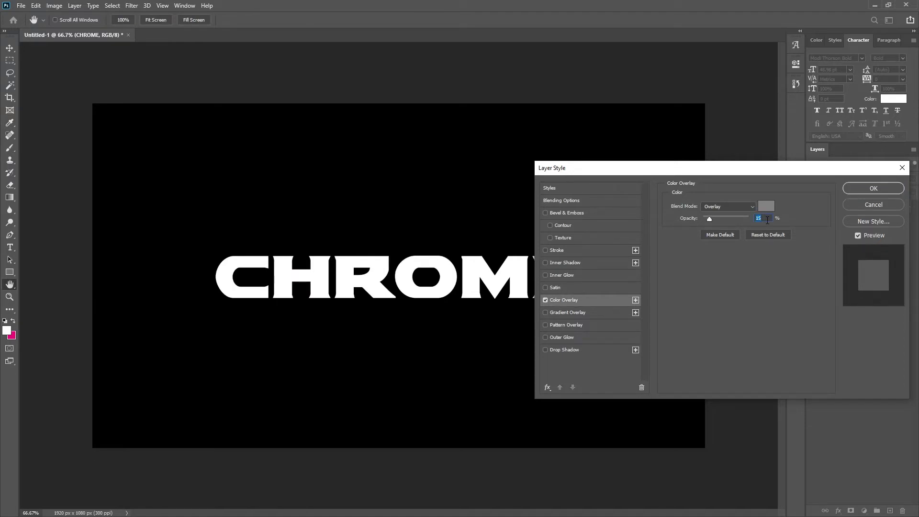
{"action": "type", "text": "14"}
{"action": "key", "text": "Tab"}
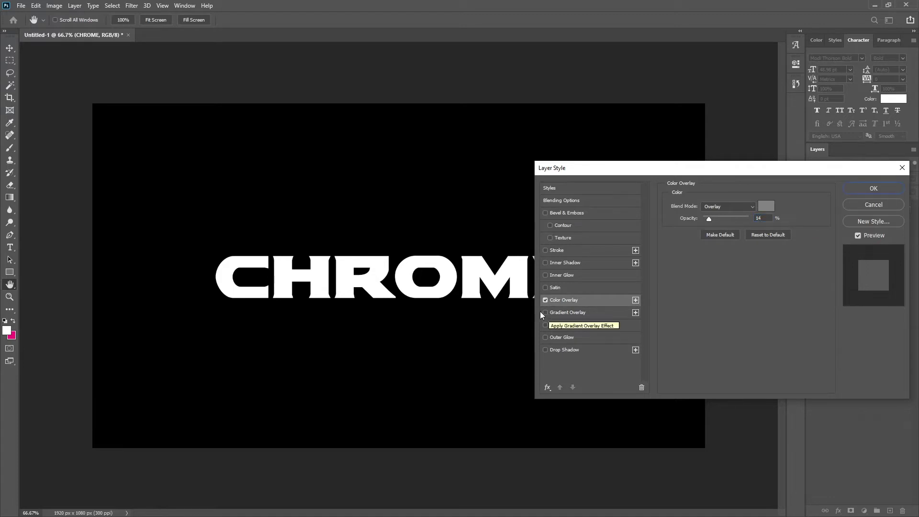
Step: Turn on Gradient Overlay and add a near-black 1f1f1f stop at 49%
{"action": "left_click", "coordinate": [545, 312]}
{"action": "left_click", "coordinate": [570, 312]}
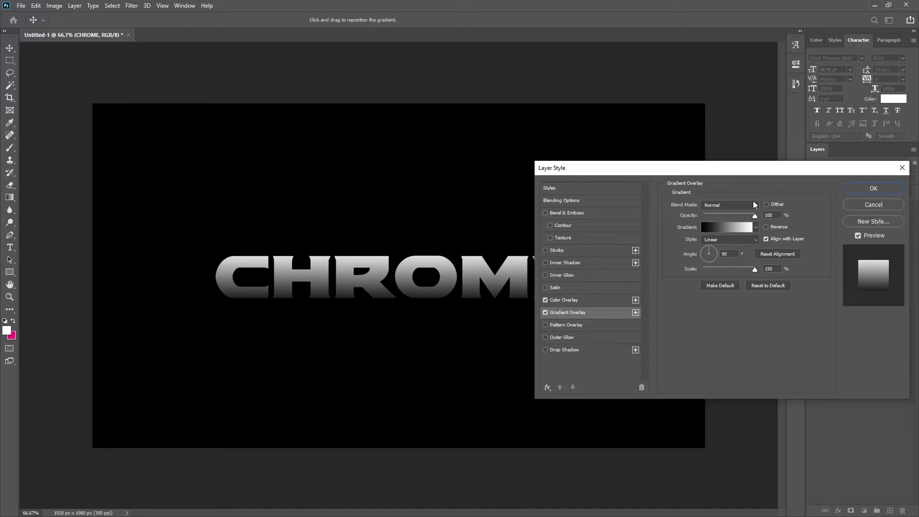
{"action": "left_click", "coordinate": [731, 229]}
{"action": "left_click_drag", "start_coordinate": [552, 153], "coordinate": [648, 128]}
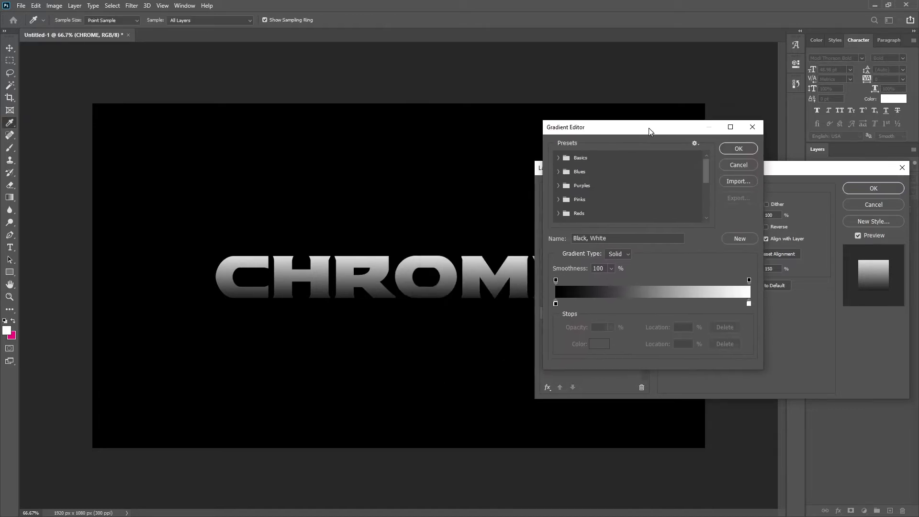
{"action": "left_click", "coordinate": [653, 308]}
{"action": "double_click", "coordinate": [651, 307]}
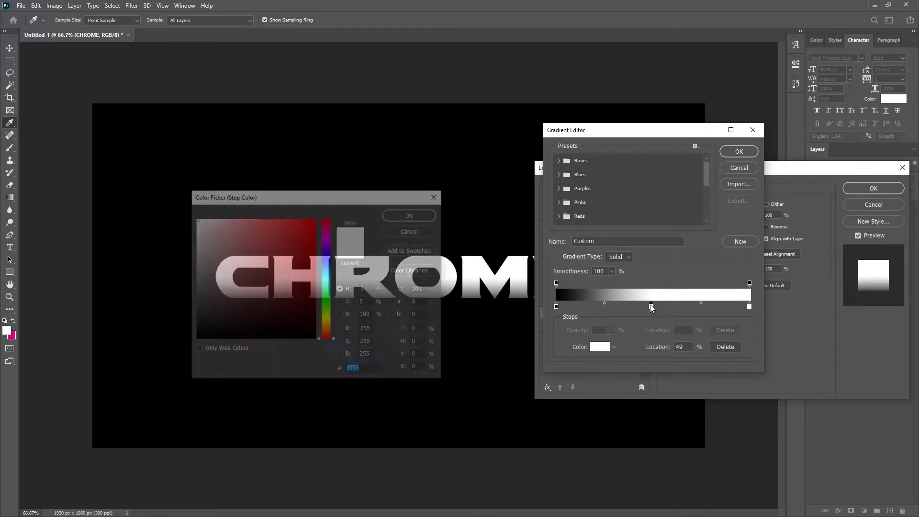
{"action": "left_click_drag", "start_coordinate": [200, 325], "coordinate": [182, 325]}
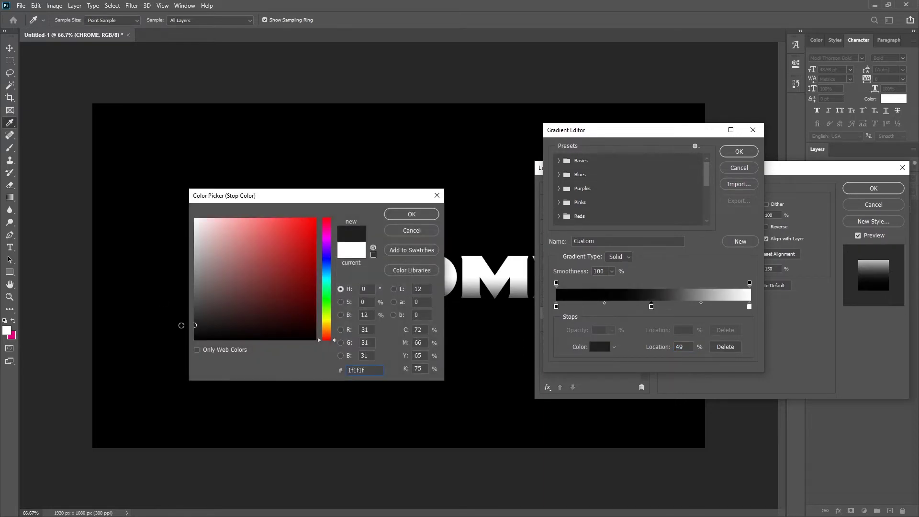
{"action": "left_click", "coordinate": [401, 212]}
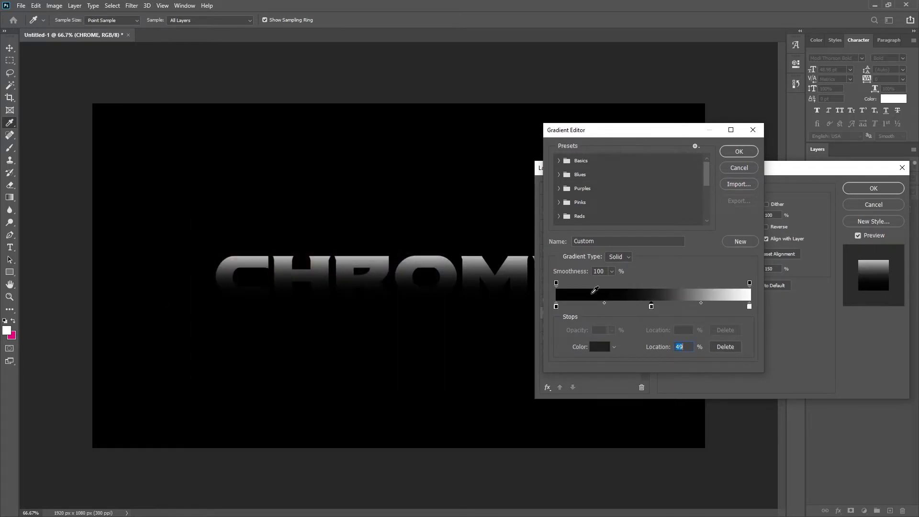
Step: Set the gradient's left end stop to dark grey 313131
{"action": "left_click", "coordinate": [556, 307]}
{"action": "double_click", "coordinate": [557, 307]}
{"action": "left_click_drag", "start_coordinate": [225, 324], "coordinate": [172, 317]}
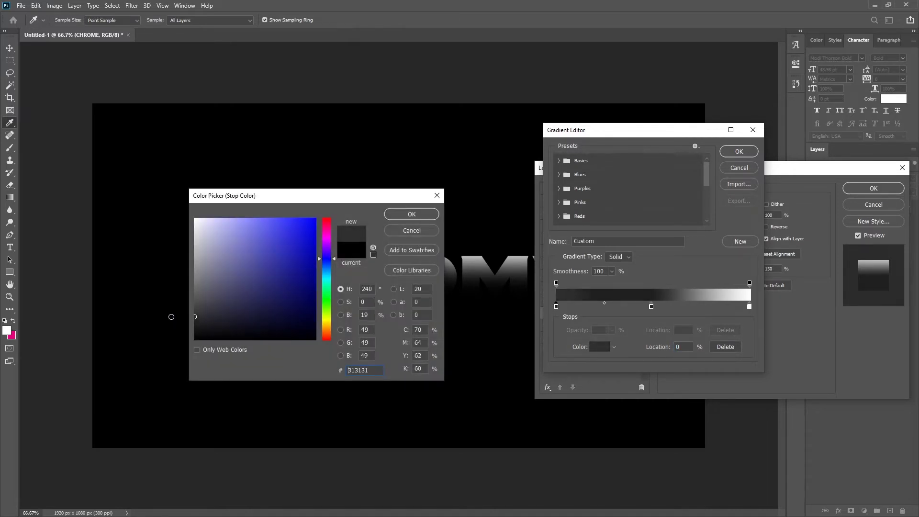
{"action": "left_click", "coordinate": [410, 214]}
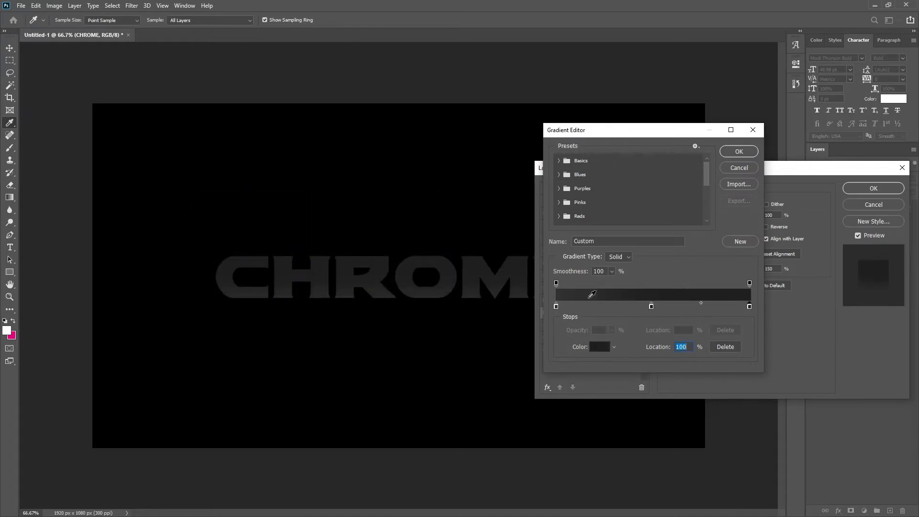
Step: Add a light grey bababa colour stop at 23% of the gradient
{"action": "left_click", "coordinate": [601, 307]}
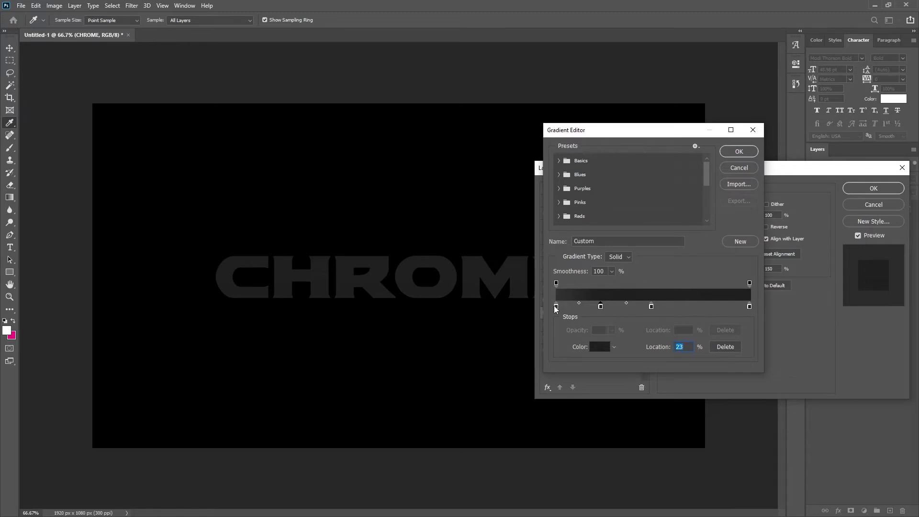
{"action": "double_click", "coordinate": [602, 308]}
{"action": "left_click", "coordinate": [195, 251]}
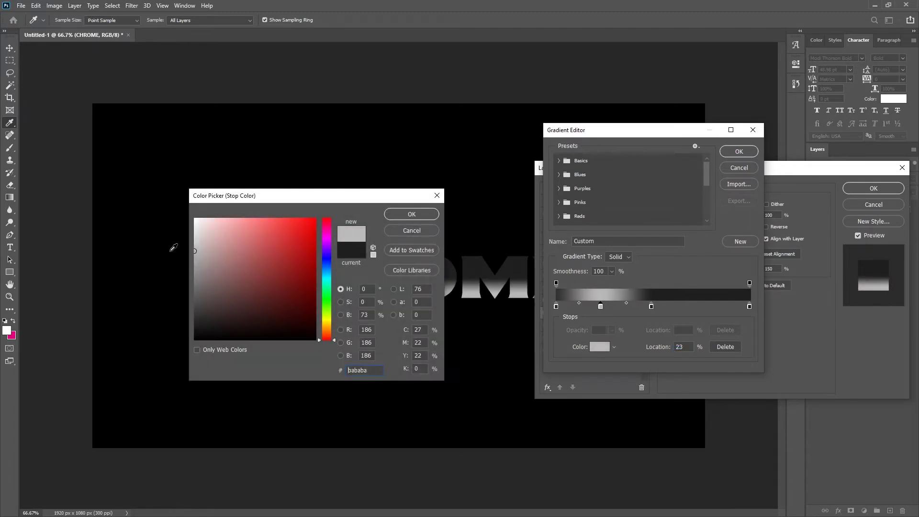
{"action": "left_click", "coordinate": [421, 214]}
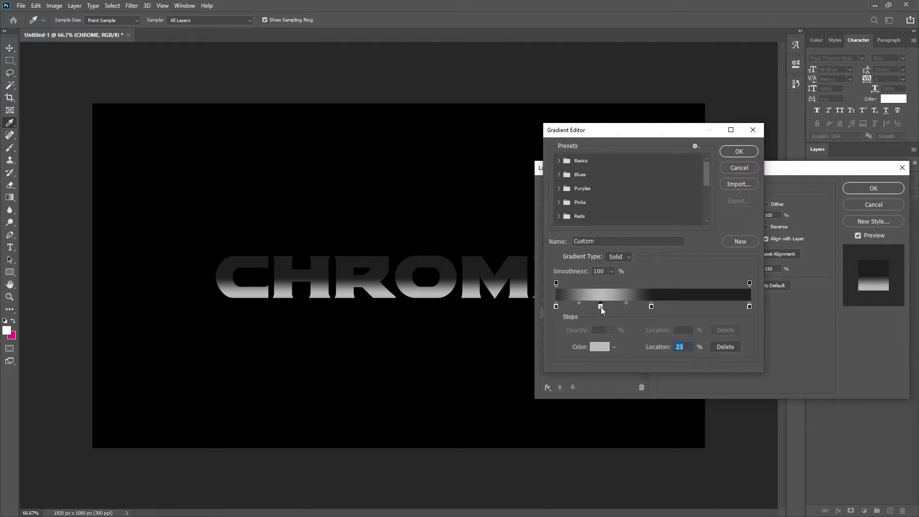
Step: Duplicate the light grey stop further right, recolour it to d7d7d7, and accept the gradient
{"action": "left_click_drag", "start_coordinate": [605, 307], "coordinate": [660, 309]}
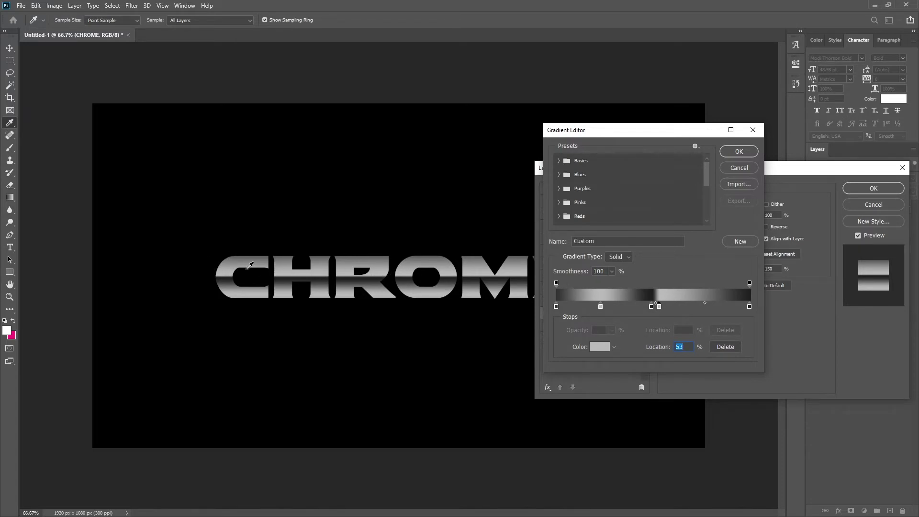
{"action": "left_click", "coordinate": [599, 347]}
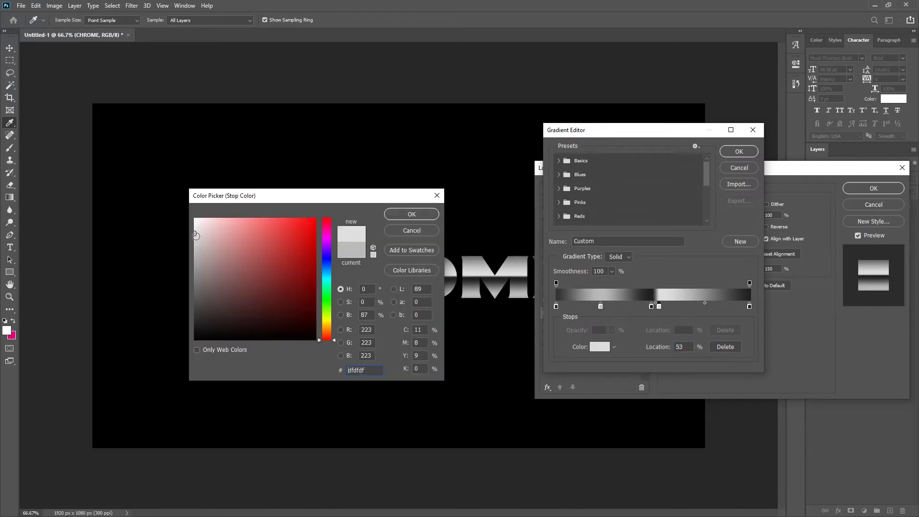
{"action": "mouse_move", "coordinate": [201, 244]}
{"action": "left_mouse_down"}
{"action": "mouse_move", "coordinate": [187, 231]}
{"action": "mouse_move", "coordinate": [191, 221]}
{"action": "left_mouse_up"}
{"action": "left_click", "coordinate": [412, 214]}
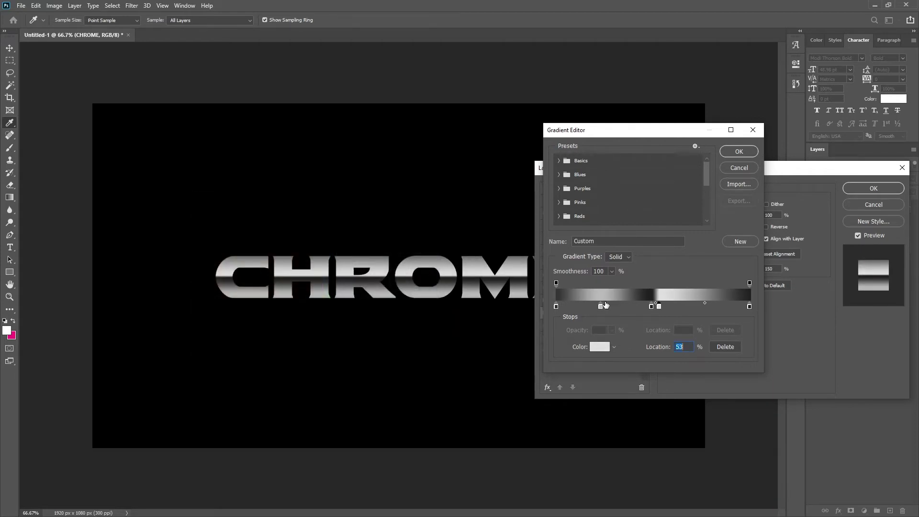
{"action": "key", "text": "Return"}
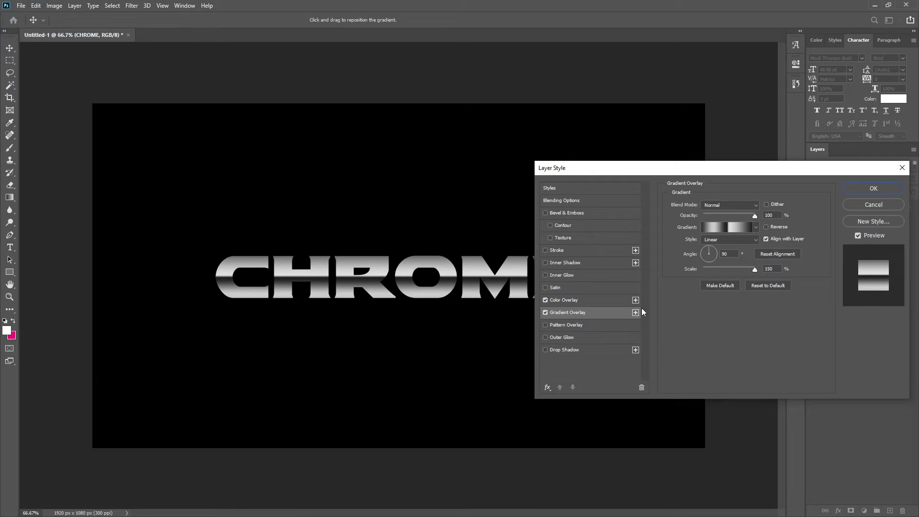
Step: Enable a white Inner Glow at about 86% opacity and 6 px size, then apply the effects
{"action": "left_click", "coordinate": [548, 275]}
{"action": "left_click", "coordinate": [572, 275]}
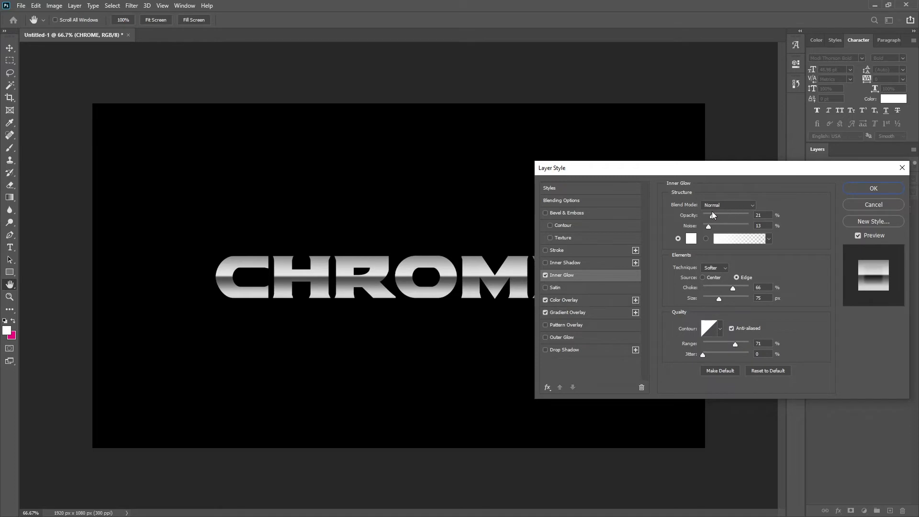
{"action": "left_click_drag", "start_coordinate": [714, 215], "coordinate": [744, 217]}
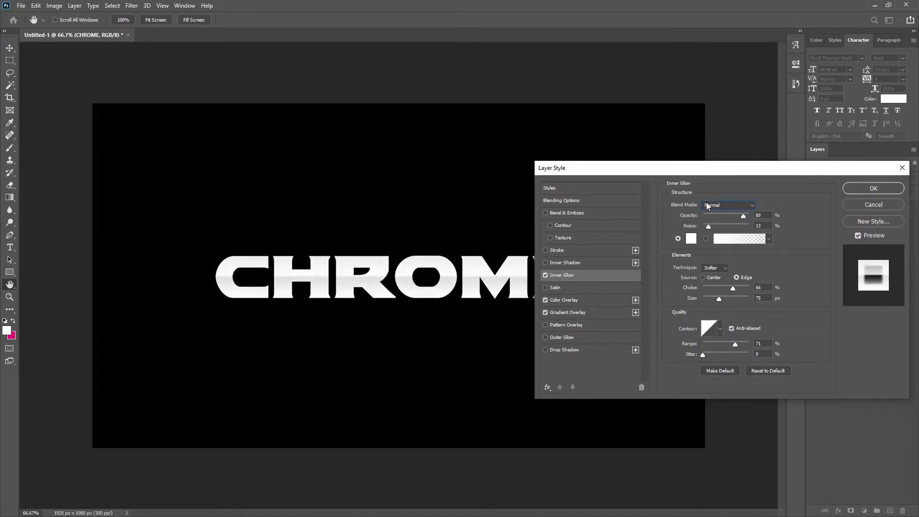
{"action": "left_click_drag", "start_coordinate": [718, 299], "coordinate": [707, 301]}
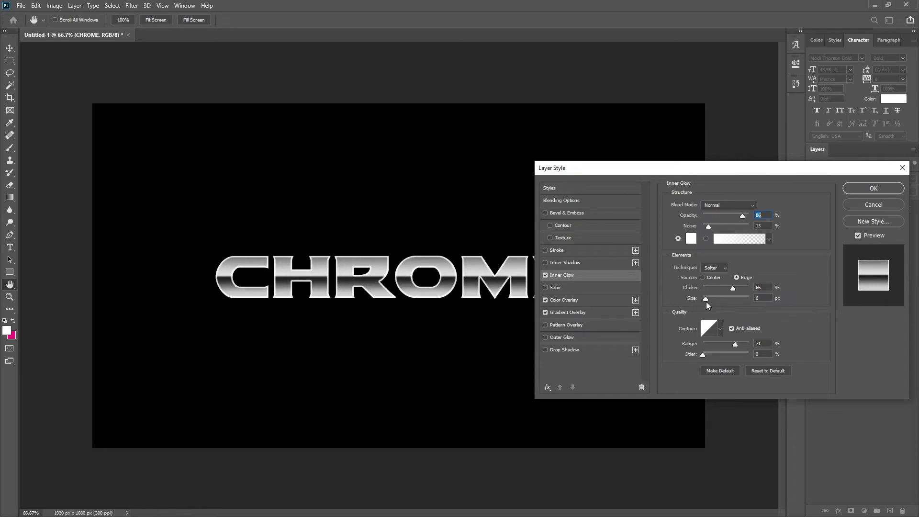
{"action": "key", "text": "Return"}
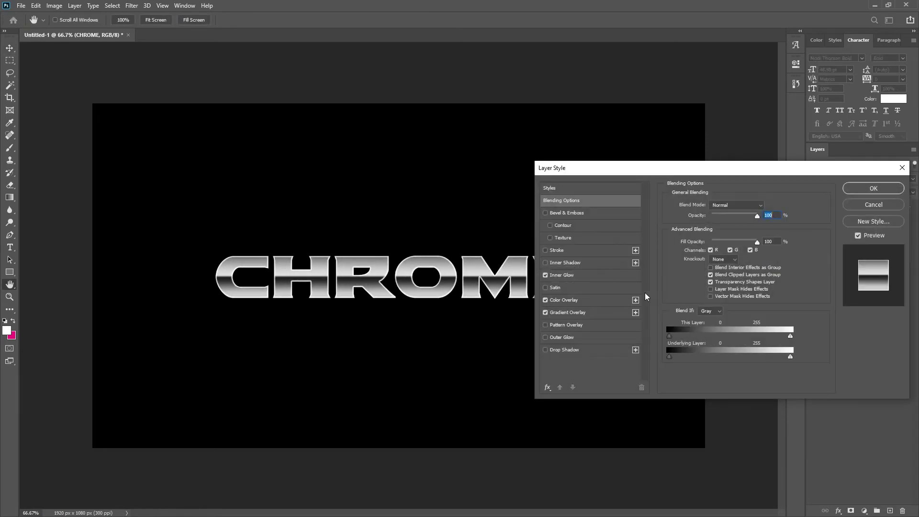
Step: Save the overlay gradient as a new preset named 'Chrome' and enable Stroke
{"action": "left_click", "coordinate": [592, 314]}
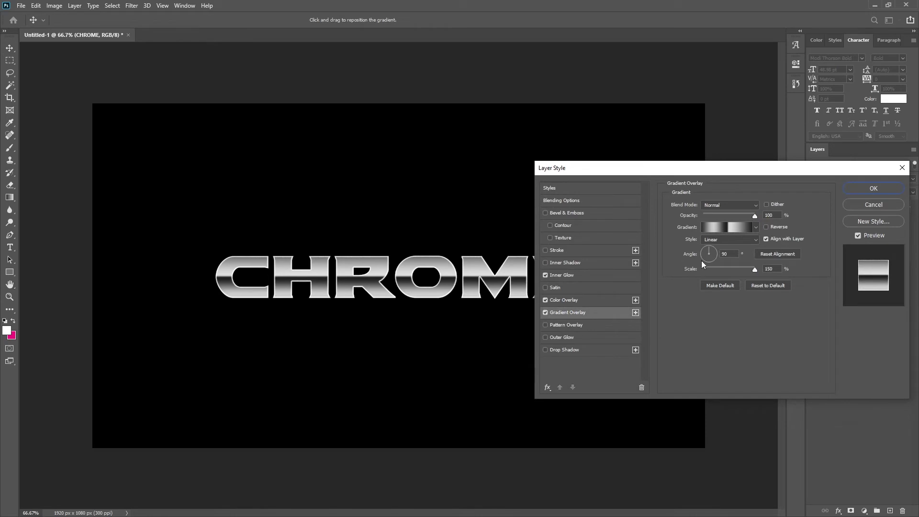
{"action": "left_click", "coordinate": [735, 225]}
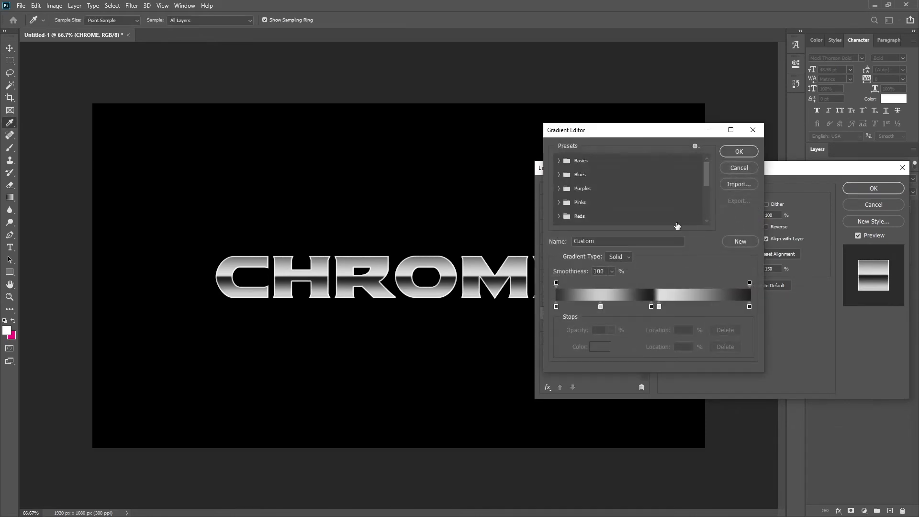
{"action": "left_click_drag", "start_coordinate": [601, 244], "coordinate": [540, 243]}
{"action": "type", "text": "Chrome"}
{"action": "left_click", "coordinate": [734, 243]}
{"action": "left_click", "coordinate": [739, 151]}
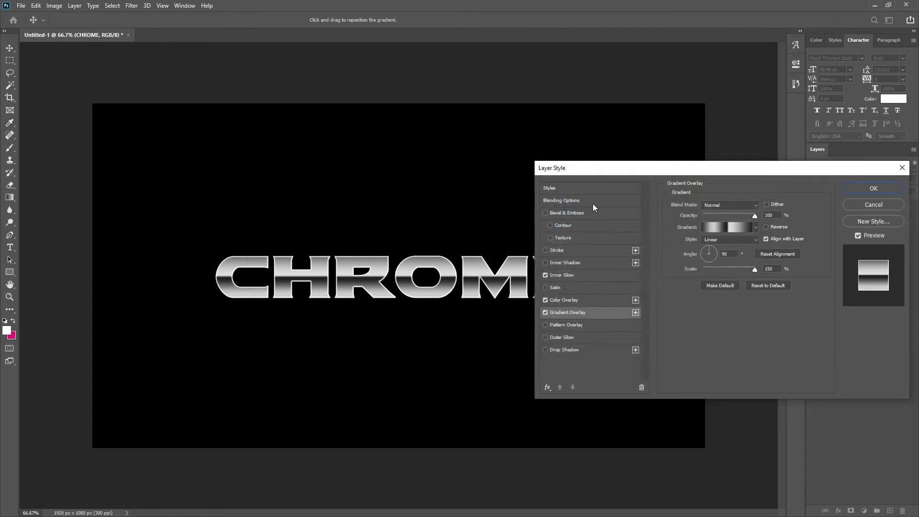
{"action": "left_click", "coordinate": [546, 251]}
Step: Set the stroke to 4 px and fill it with the saved Chrome gradient preset
{"action": "left_click", "coordinate": [587, 251]}
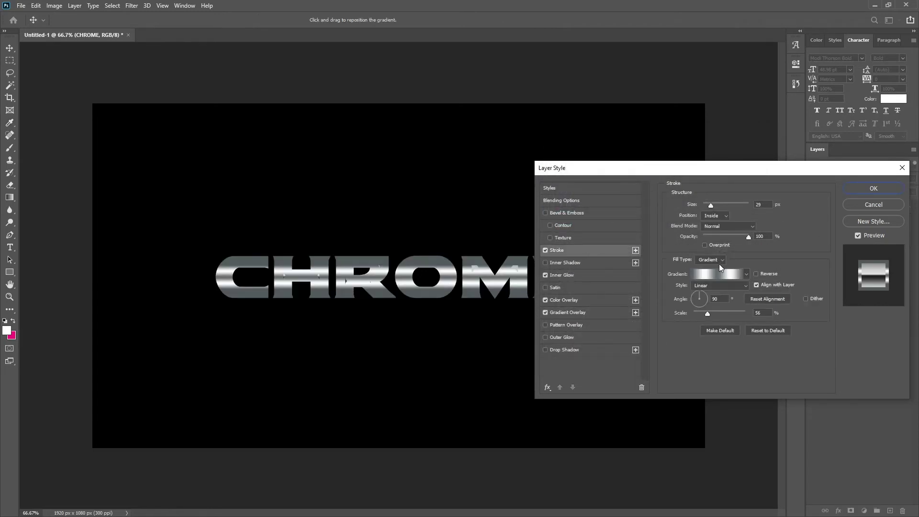
{"action": "left_click_drag", "start_coordinate": [768, 205], "coordinate": [705, 204]}
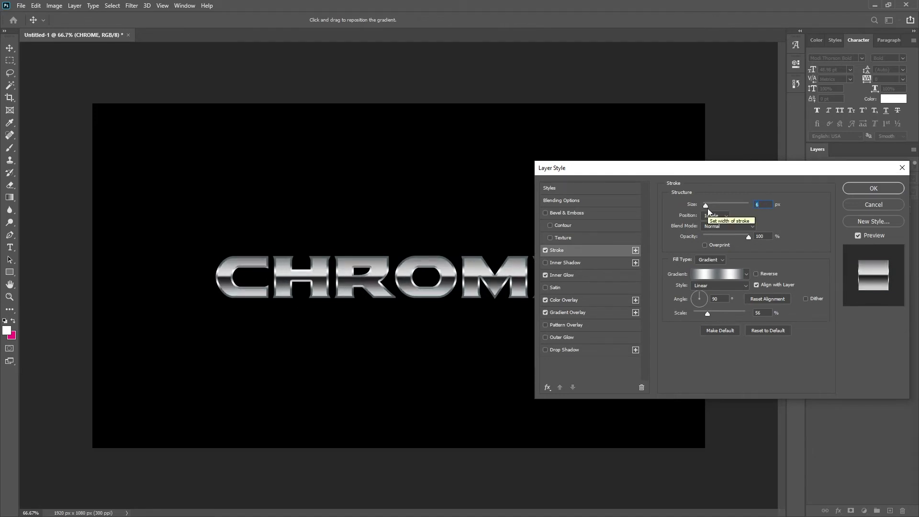
{"action": "left_click", "coordinate": [712, 273]}
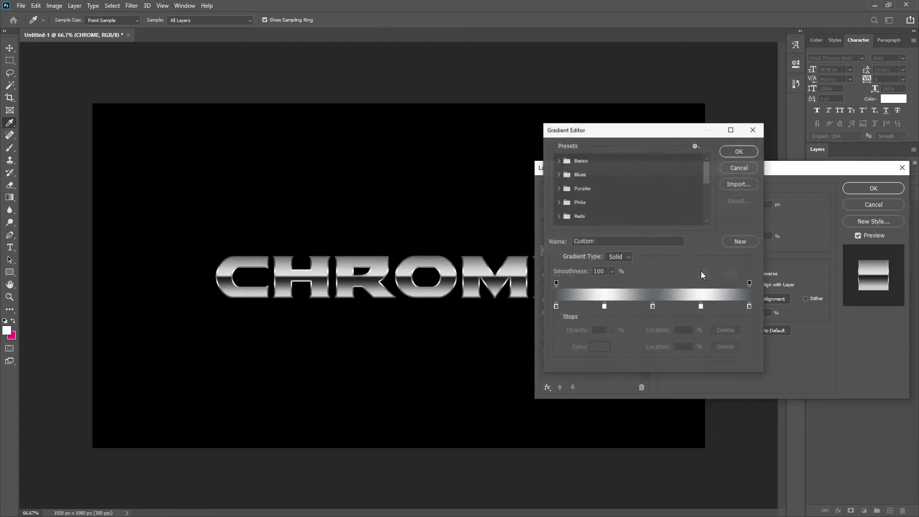
{"action": "scroll", "coordinate": [615, 208], "scroll_direction": "down", "scroll_amount": 5}
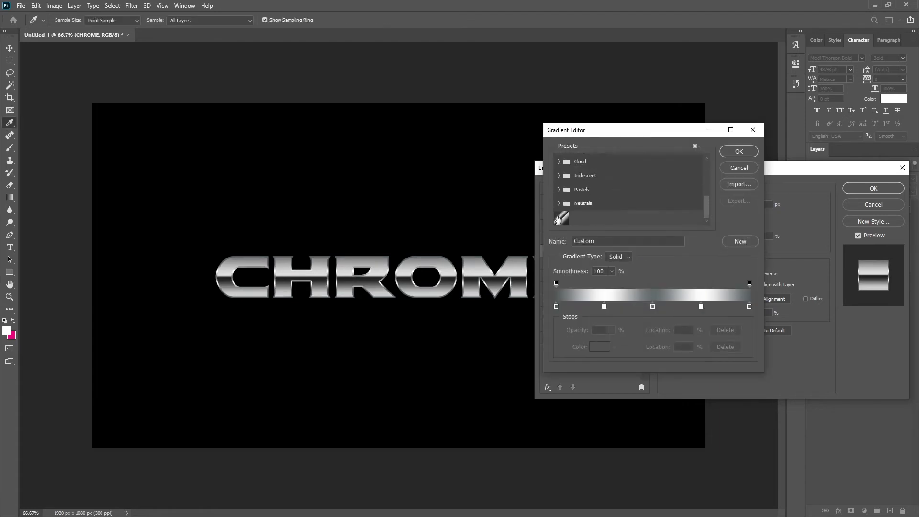
{"action": "left_click", "coordinate": [561, 218]}
{"action": "key", "text": "Return"}
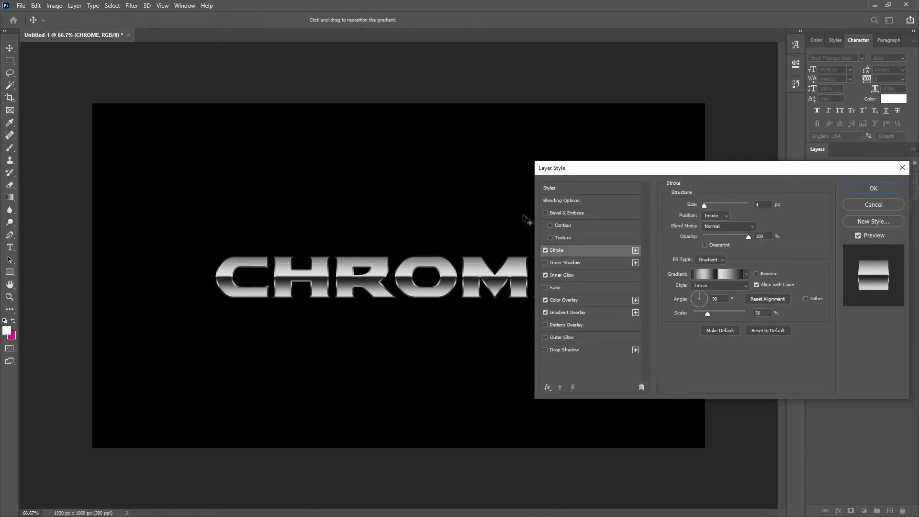
Step: Add a Stroke Emboss bevel, lower its depth to 84%, and apply all layer effects
{"action": "left_click", "coordinate": [547, 213]}
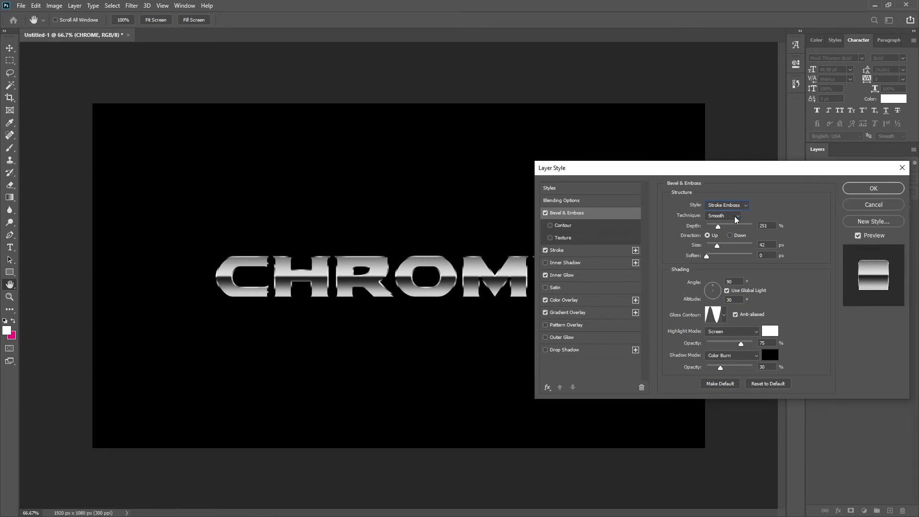
{"action": "mouse_move", "coordinate": [718, 227]}
{"action": "left_mouse_down"}
{"action": "mouse_move", "coordinate": [731, 232]}
{"action": "mouse_move", "coordinate": [706, 234]}
{"action": "mouse_move", "coordinate": [722, 232]}
{"action": "mouse_move", "coordinate": [713, 259]}
{"action": "mouse_move", "coordinate": [729, 246]}
{"action": "mouse_move", "coordinate": [720, 247]}
{"action": "left_mouse_up"}
{"action": "key", "text": "Return"}
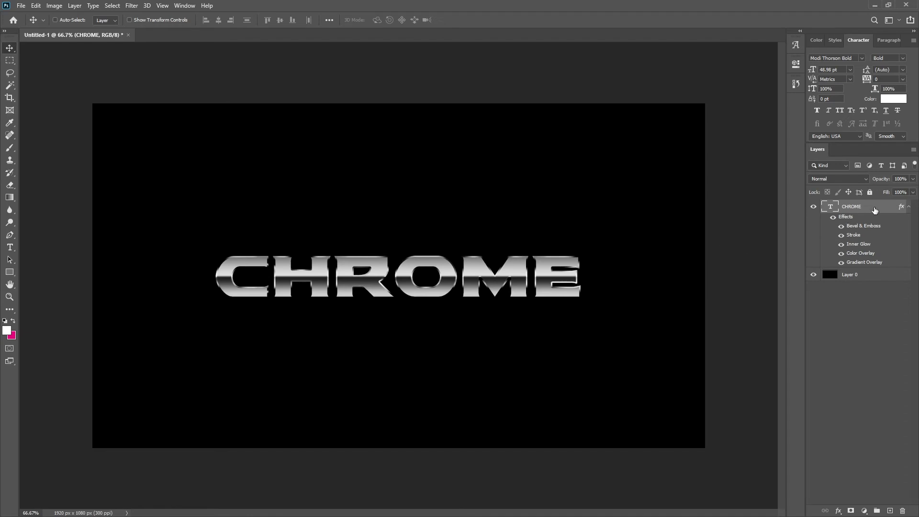
Step: Reopen the overlay gradient, lighten the 23% stop to ebebeb, and begin editing another grey stop
{"action": "left_click", "coordinate": [401, 313]}
{"action": "left_click_drag", "start_coordinate": [439, 173], "coordinate": [697, 173]}
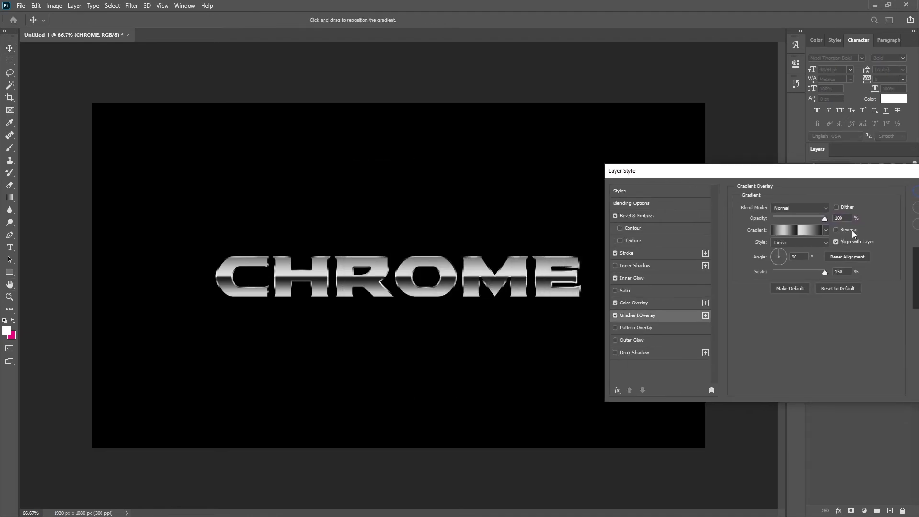
{"action": "left_click", "coordinate": [811, 232]}
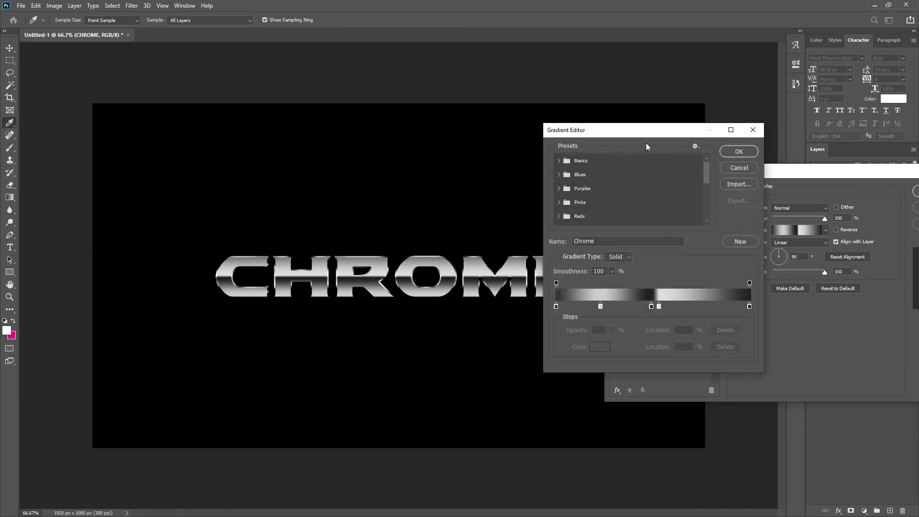
{"action": "left_click_drag", "start_coordinate": [631, 124], "coordinate": [684, 125]}
{"action": "double_click", "coordinate": [654, 308]}
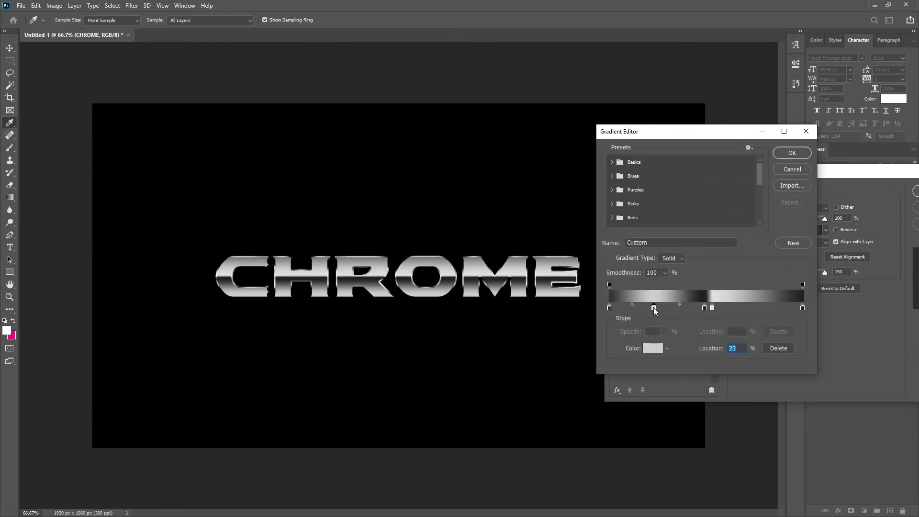
{"action": "left_click_drag", "start_coordinate": [281, 194], "coordinate": [649, 189]}
{"action": "type", "text": "ebebeb"}
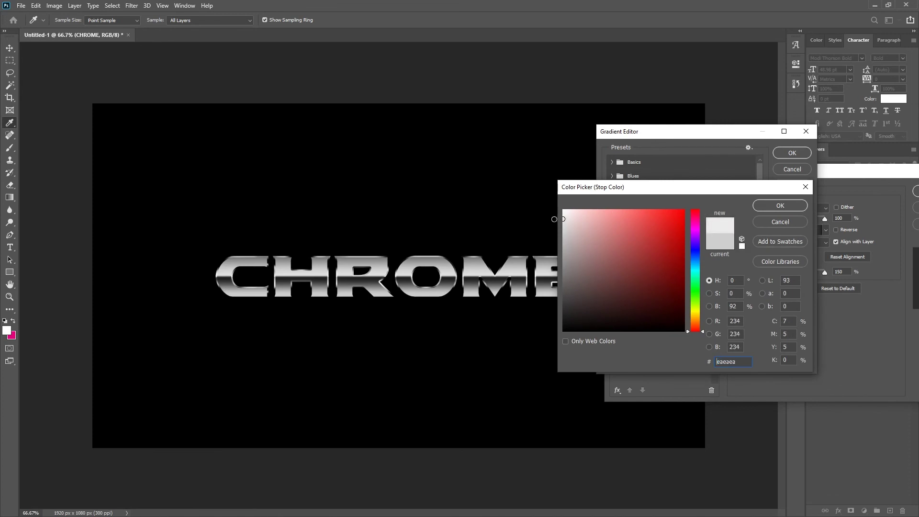
{"action": "left_click", "coordinate": [757, 205]}
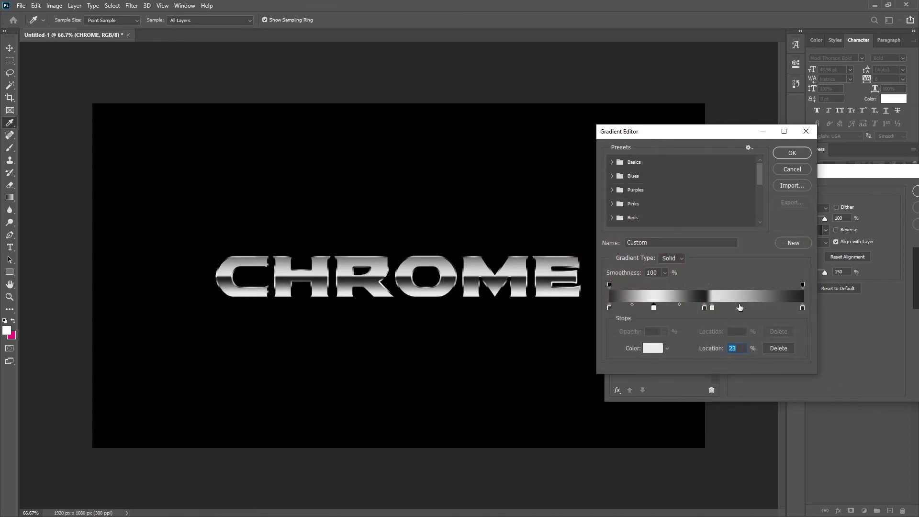
{"action": "double_click", "coordinate": [712, 308]}
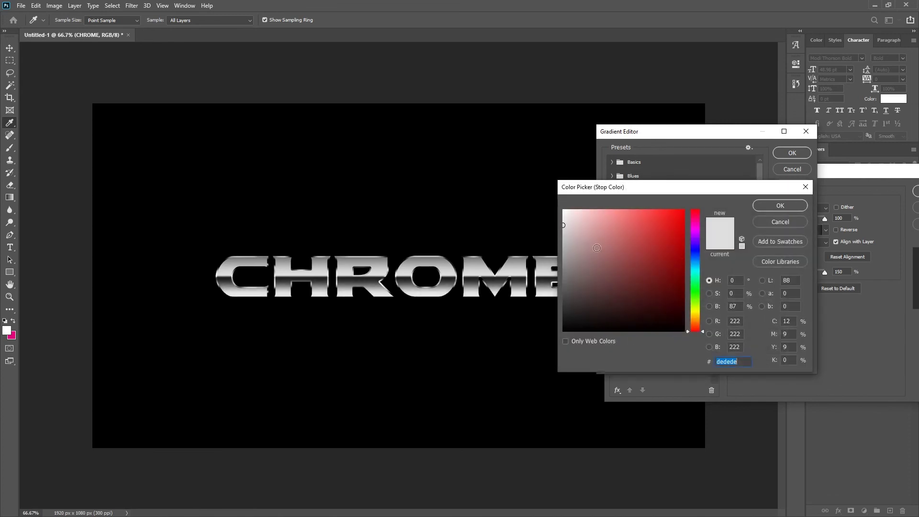